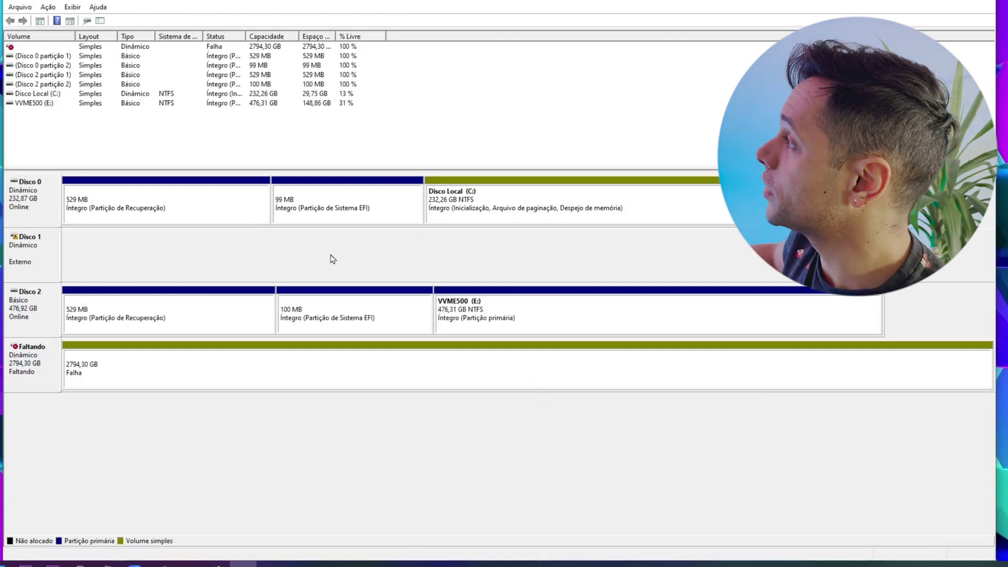
# Examine the status of Disco 0, Disco 1, Disco 2 and the missing disk, including their C:, E: and failed volumes.
pyautogui.click(42, 204)
pyautogui.click(564, 197)
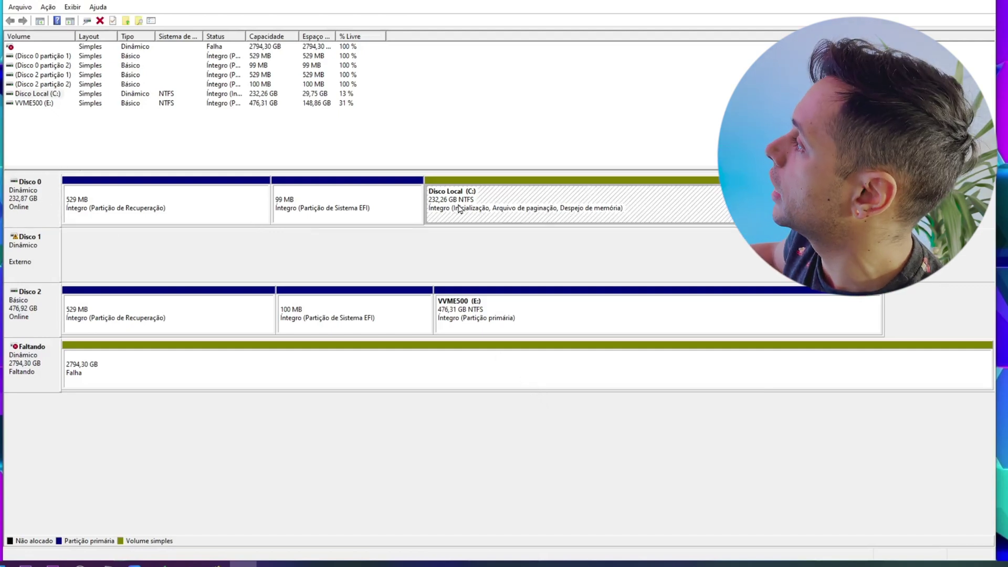
pyautogui.click(520, 242)
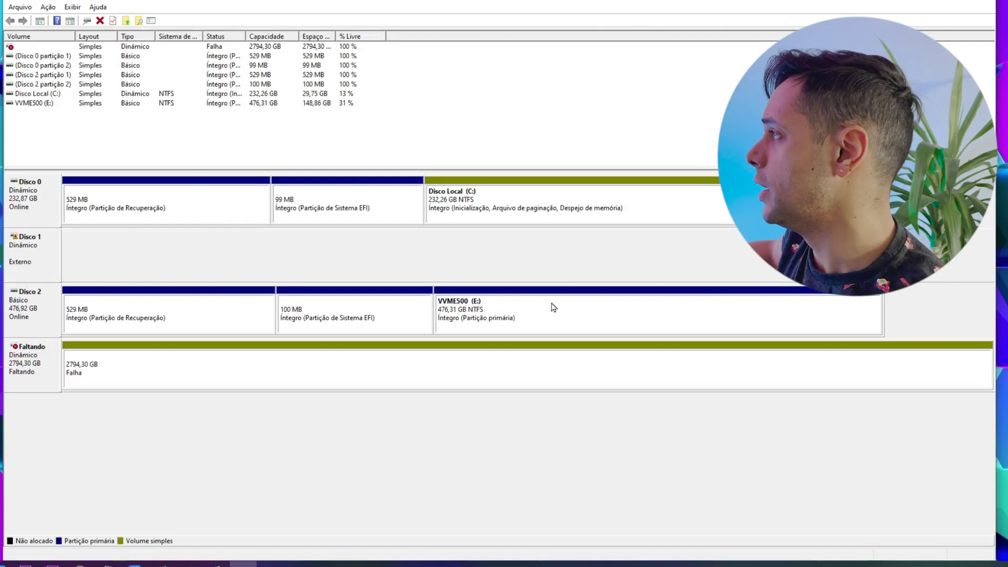
pyautogui.click(47, 251)
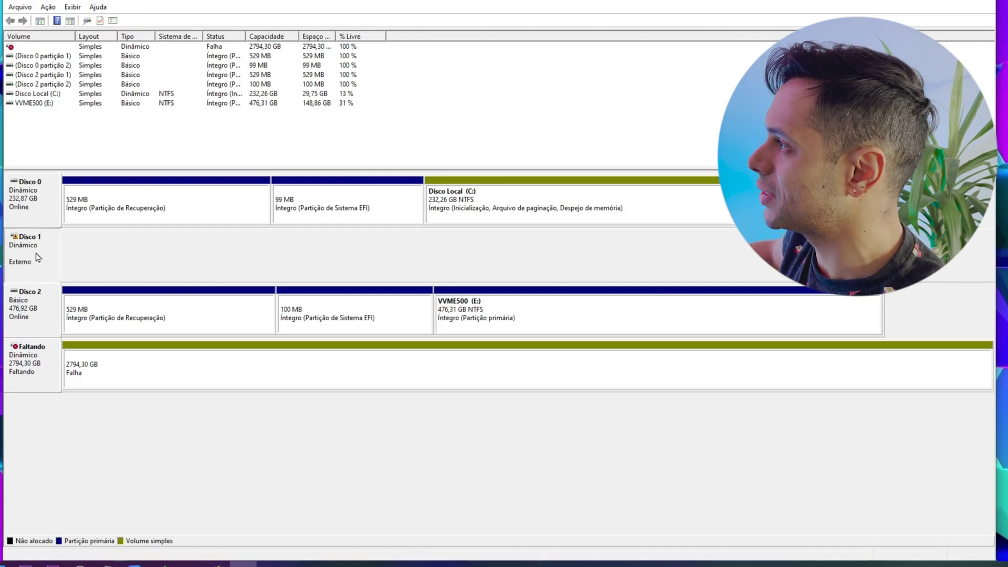
pyautogui.click(116, 299)
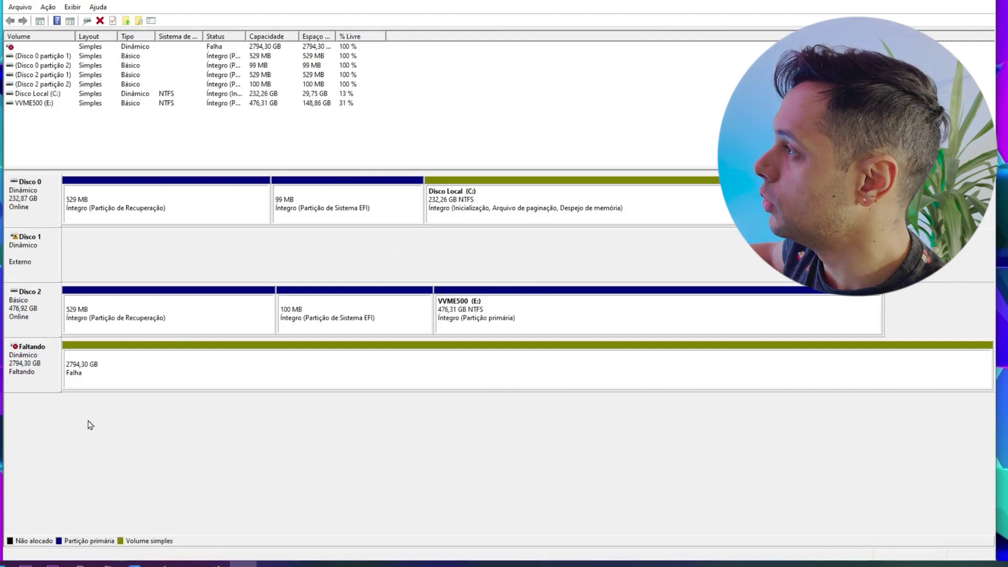
pyautogui.click(644, 312)
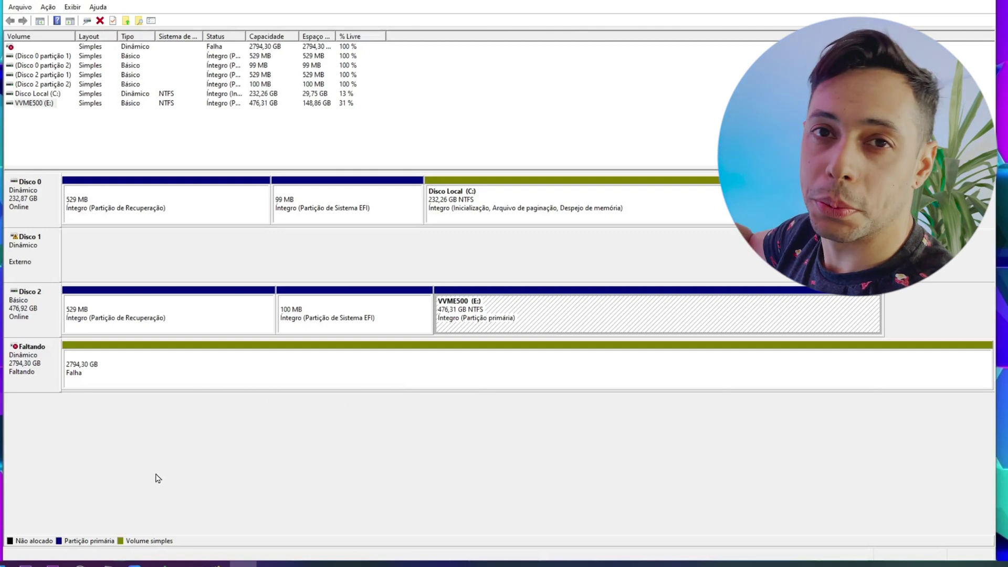
pyautogui.click(94, 442)
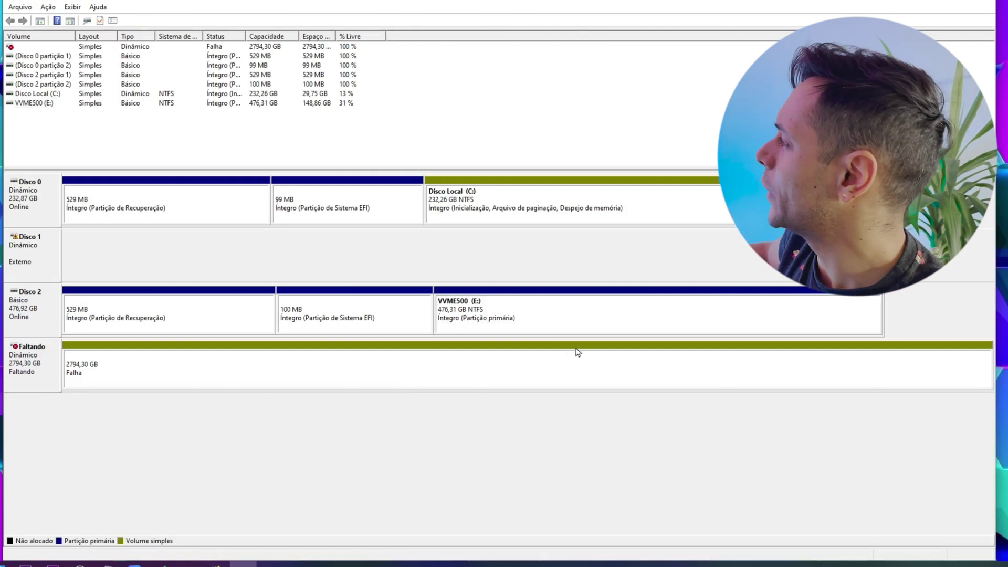
pyautogui.click(31, 368)
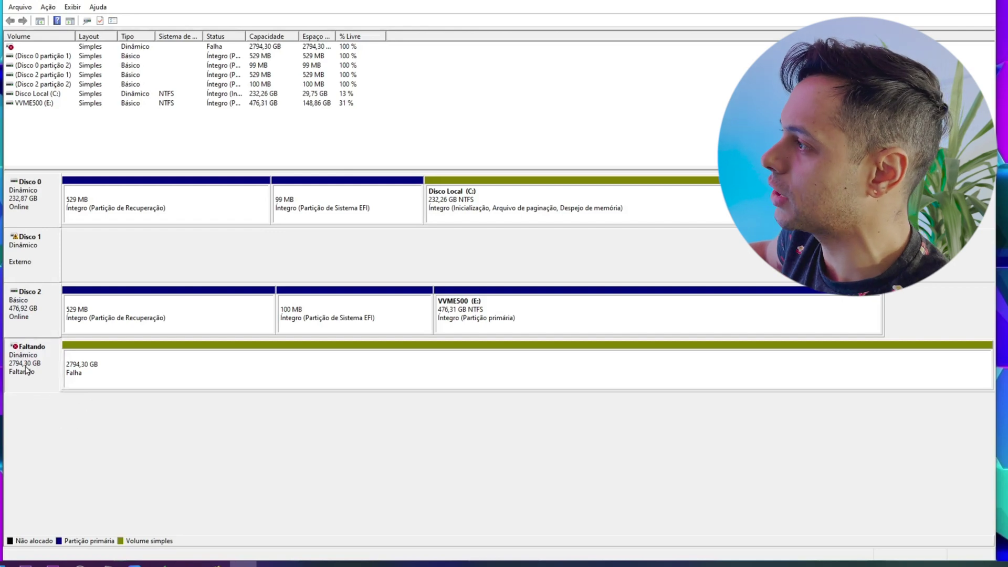
pyautogui.click(90, 383)
pyautogui.click(46, 374)
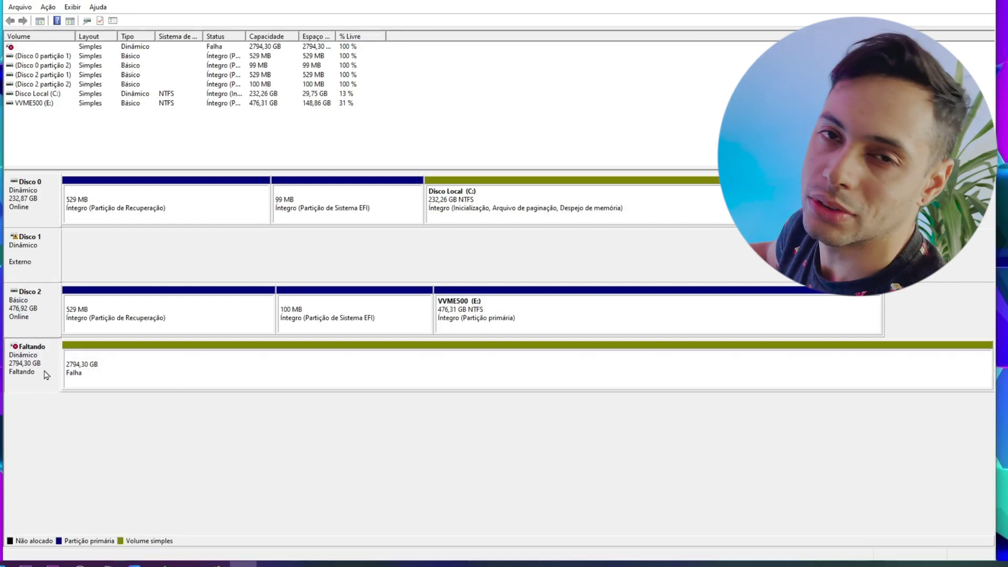
pyautogui.click(76, 381)
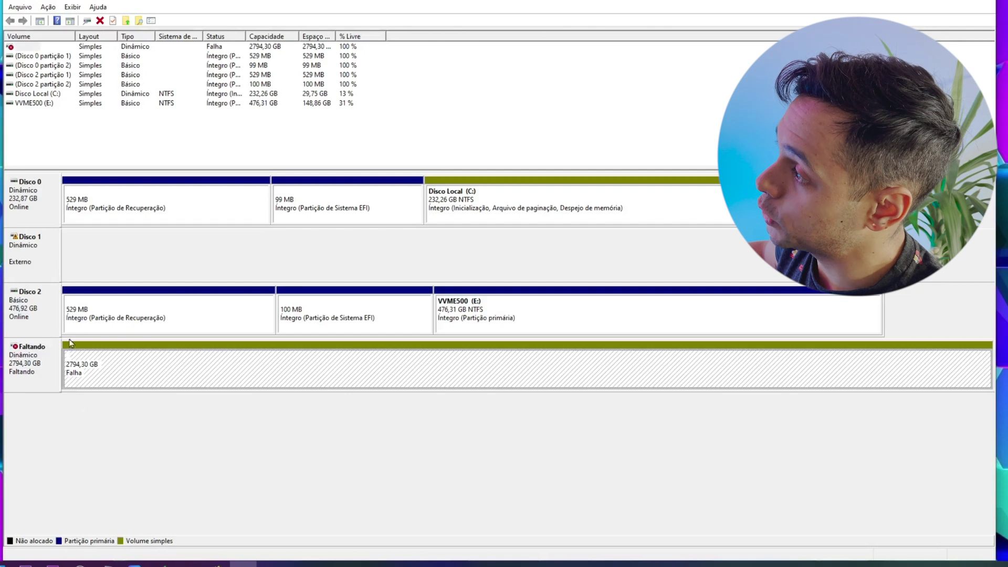
pyautogui.click(209, 418)
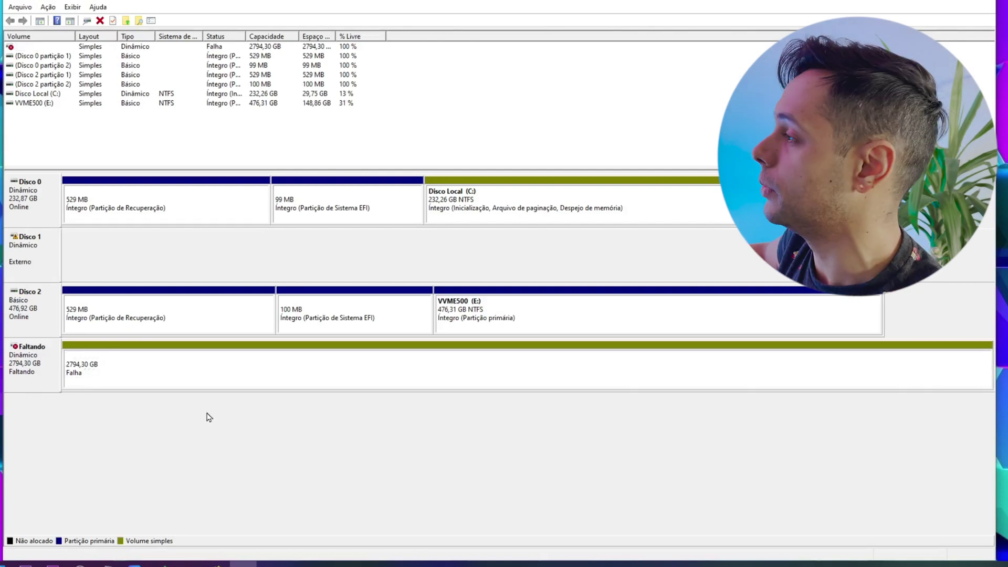
# Try to reactivate the failed volume on the missing dynamic disk, accepting the Chkdsk recommendation.
pyautogui.rightClick(208, 368)
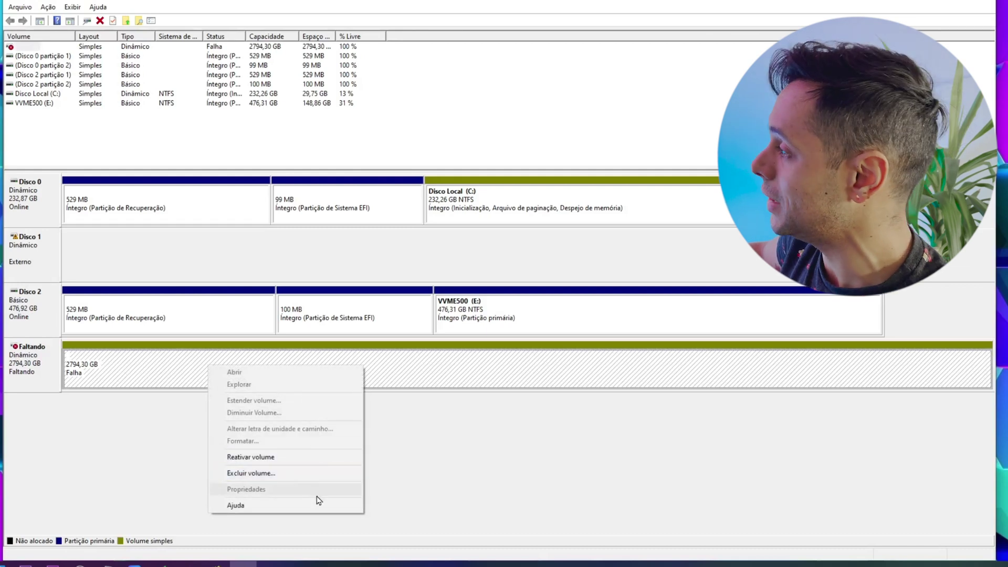
pyautogui.click(318, 464)
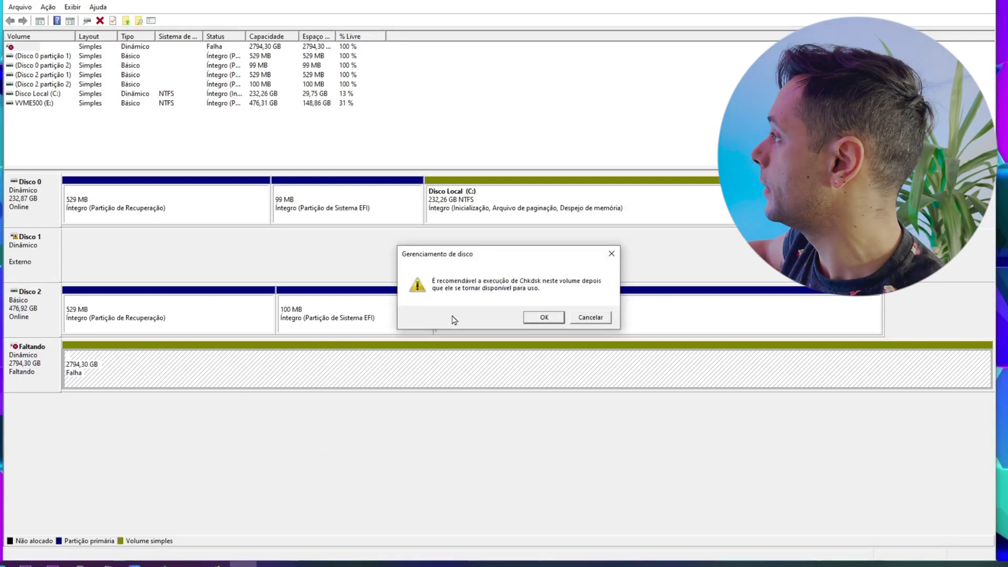
pyautogui.click(545, 317)
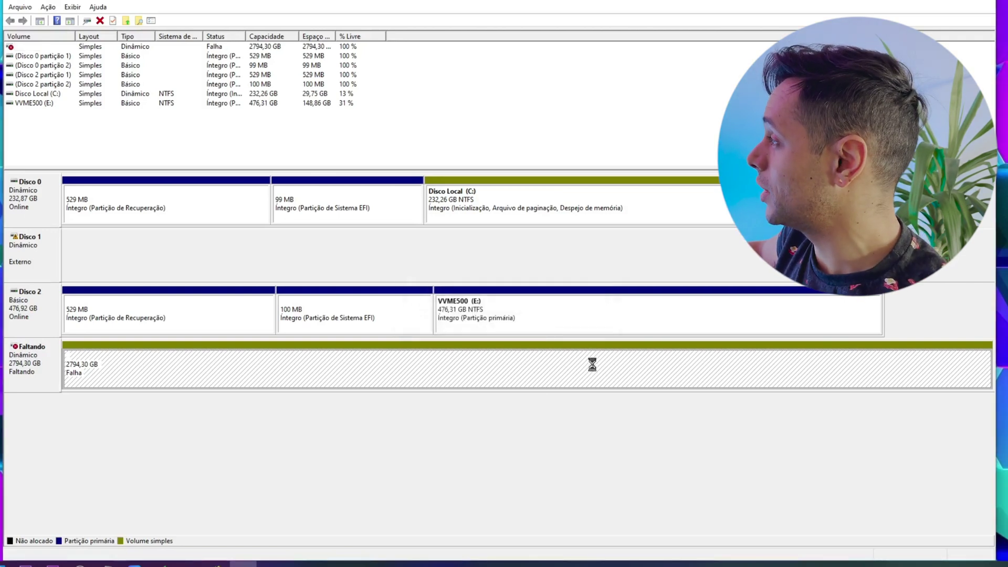
pyautogui.click(449, 381)
pyautogui.click(473, 321)
pyautogui.click(369, 315)
pyautogui.click(392, 351)
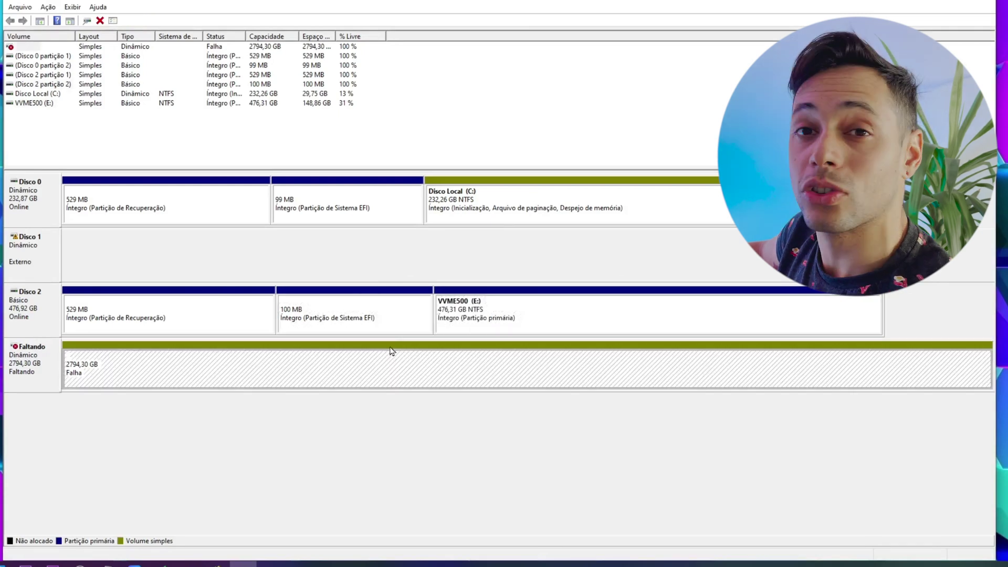
pyautogui.click(409, 453)
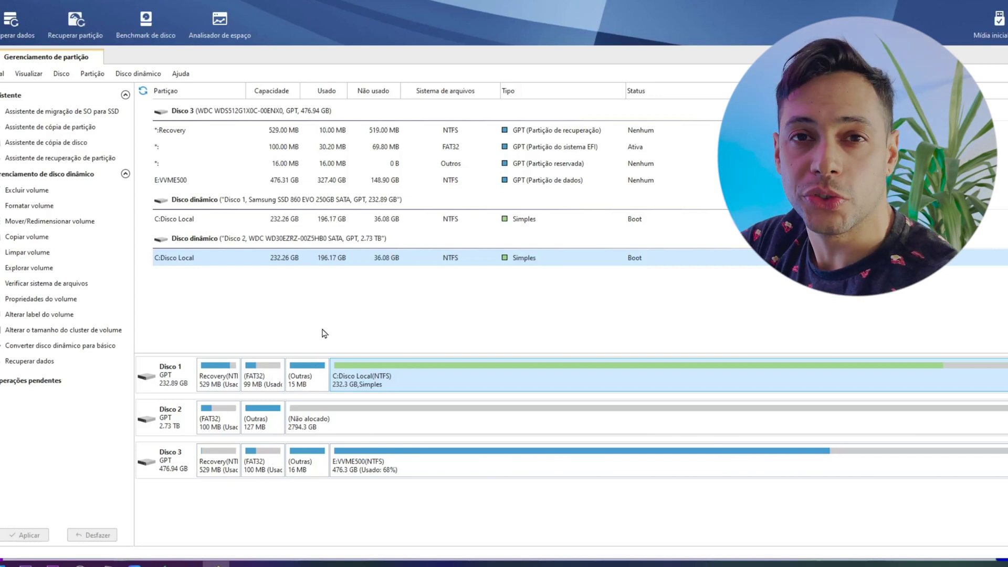
# Switch to MiniTool Partition Wizard and inspect the three disks and the actions offered for Disco 2's unallocated space.
pyautogui.press('Down')
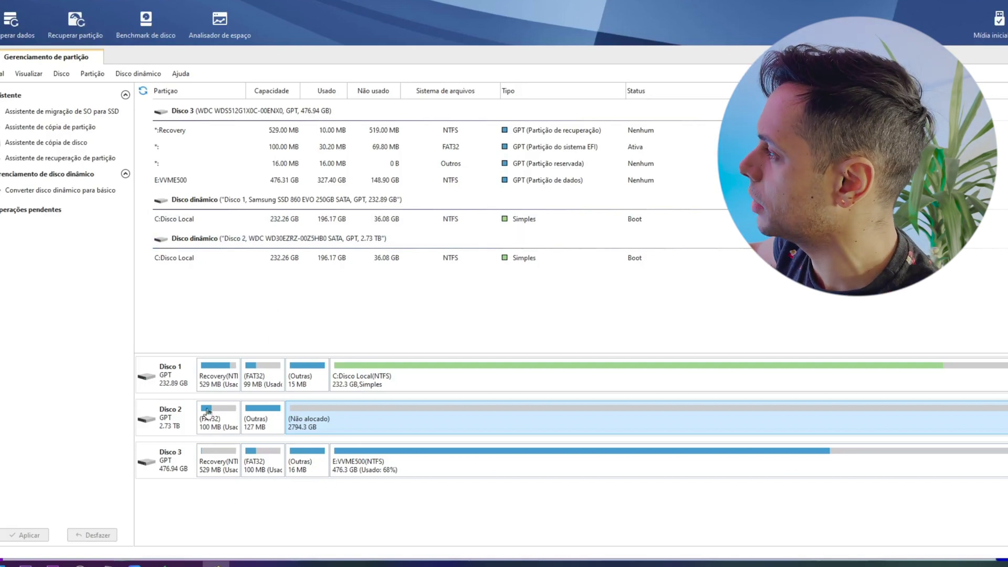
pyautogui.click(184, 382)
pyautogui.click(184, 425)
pyautogui.click(184, 452)
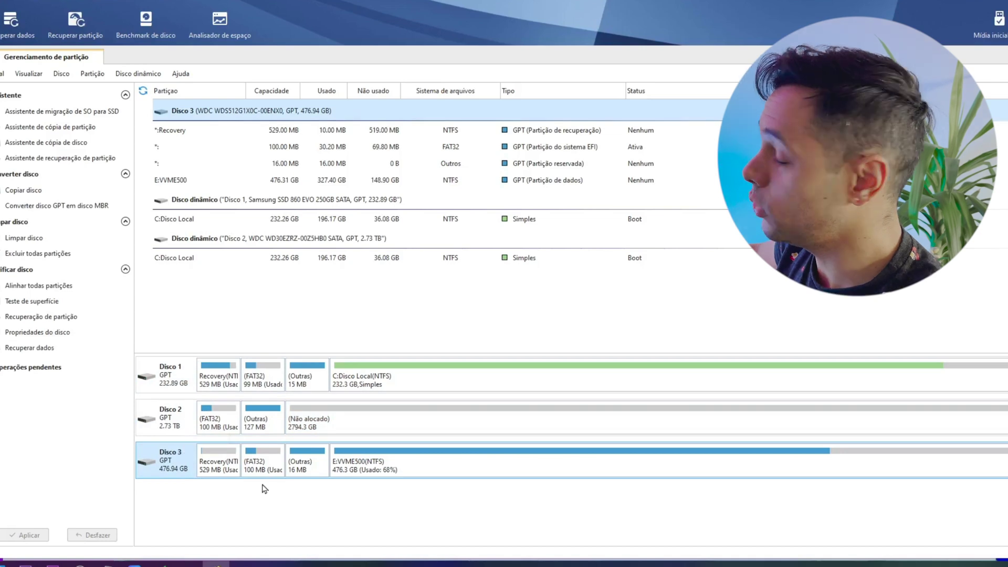
pyautogui.click(165, 426)
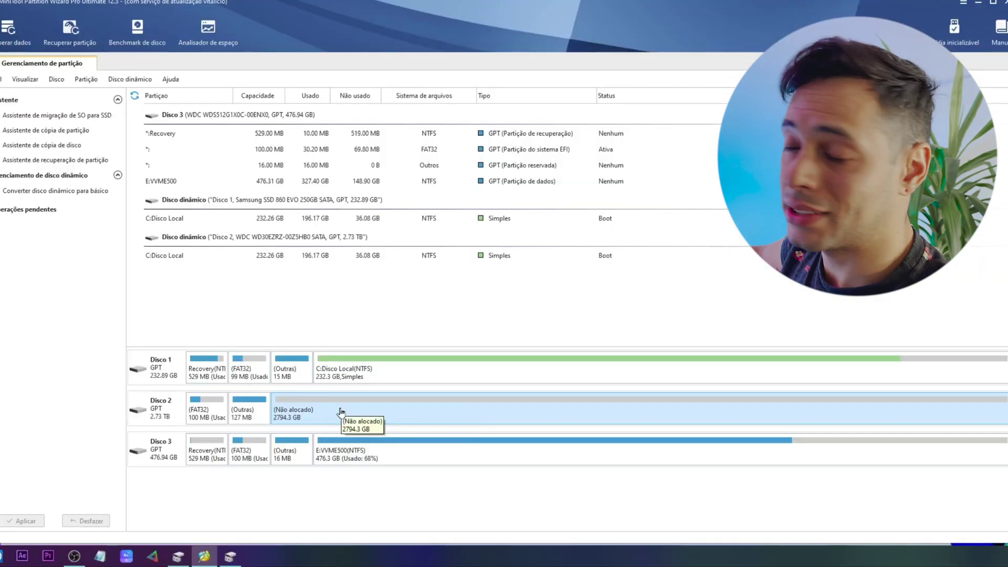
pyautogui.rightClick(341, 412)
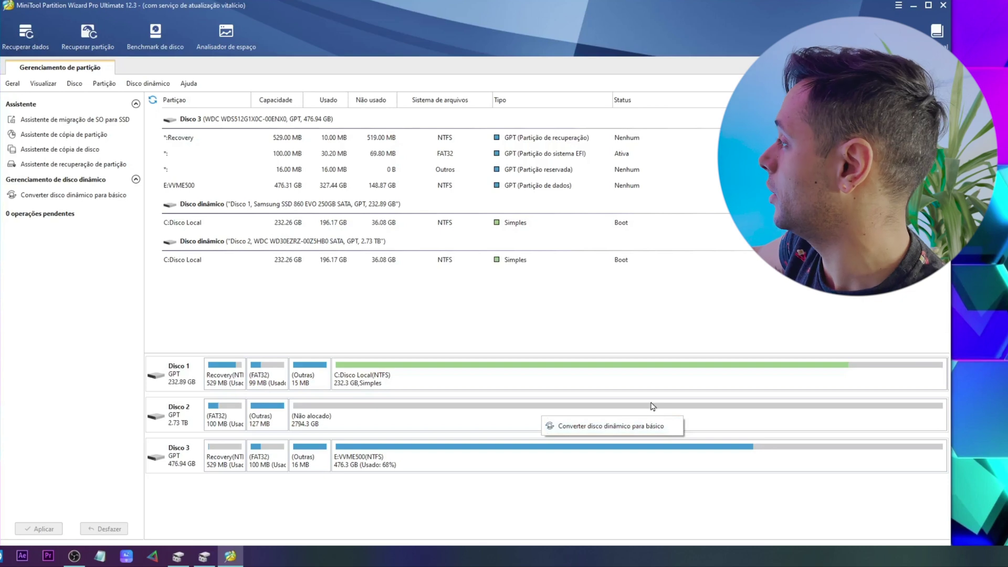
pyautogui.click(410, 428)
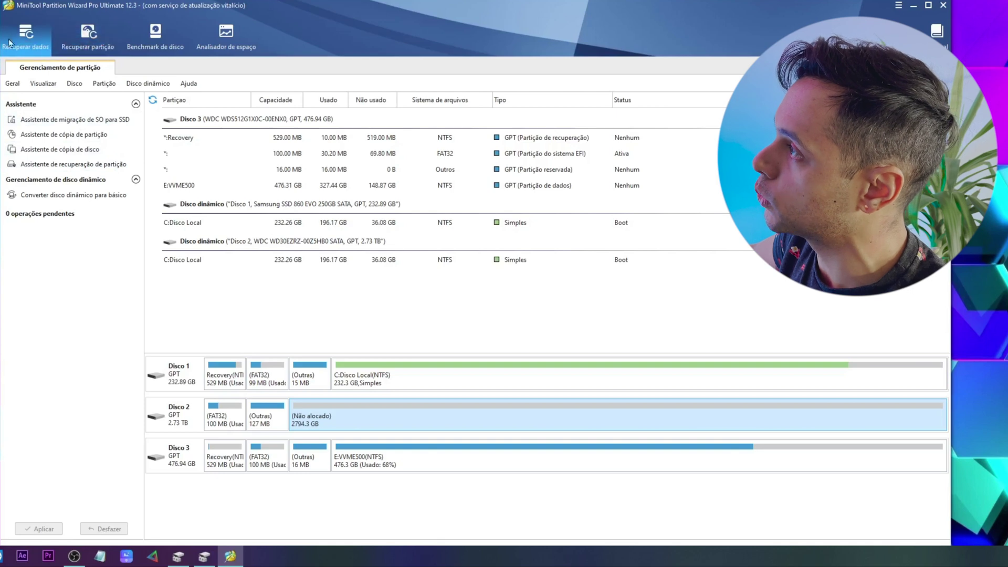
# Start data recovery and scan the lost 3TB (NTFS) partition.
pyautogui.click(32, 50)
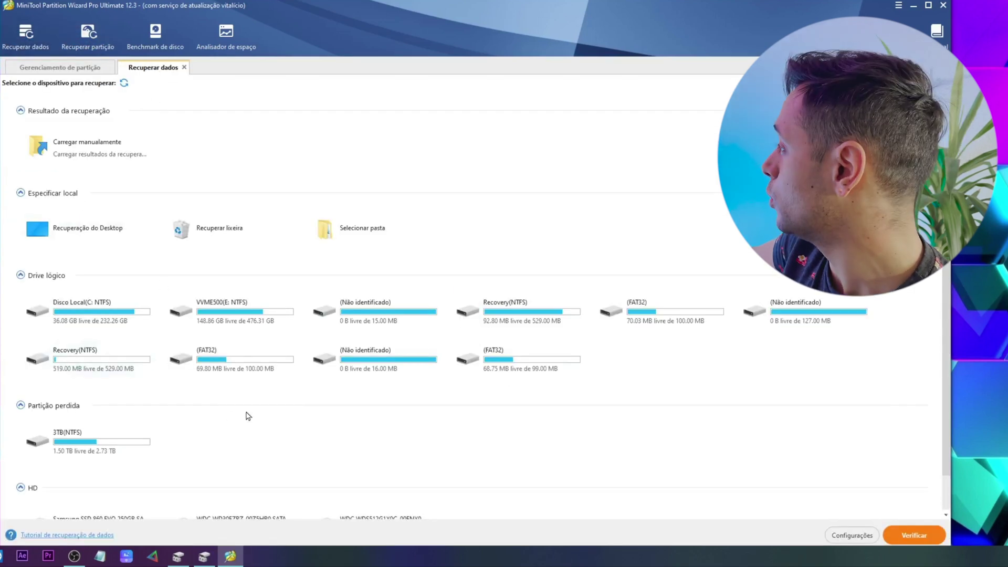
pyautogui.click(503, 319)
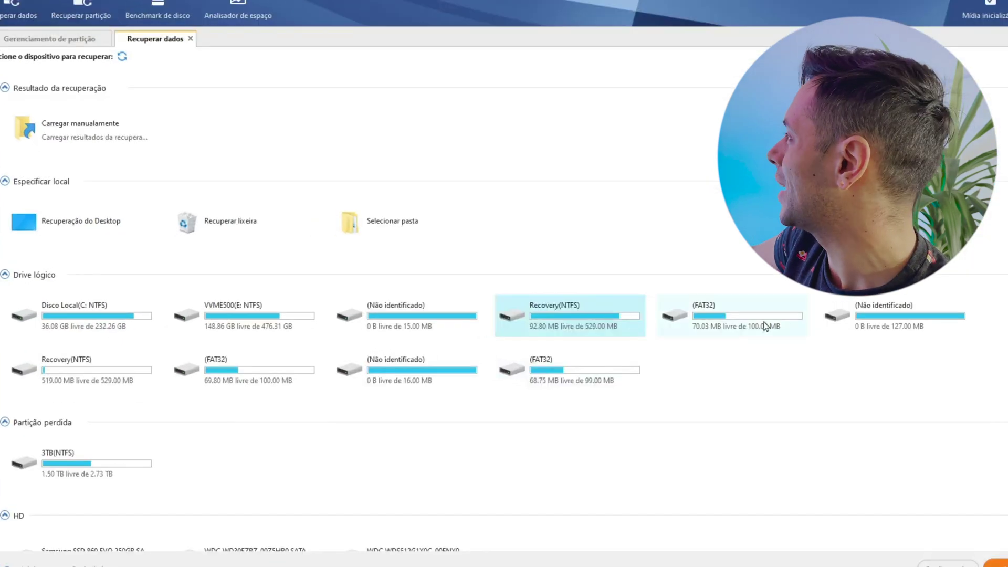
pyautogui.click(909, 318)
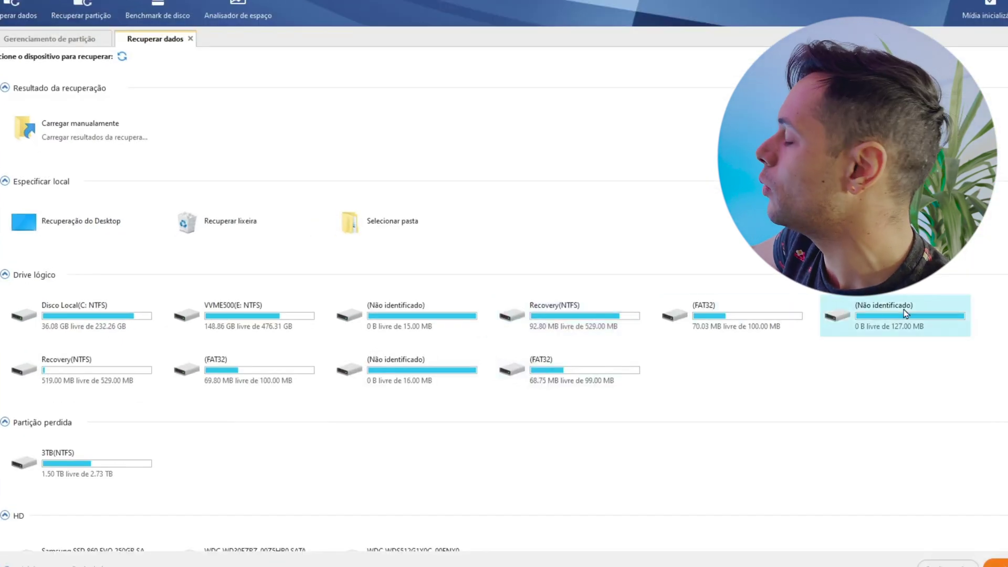
pyautogui.click(765, 322)
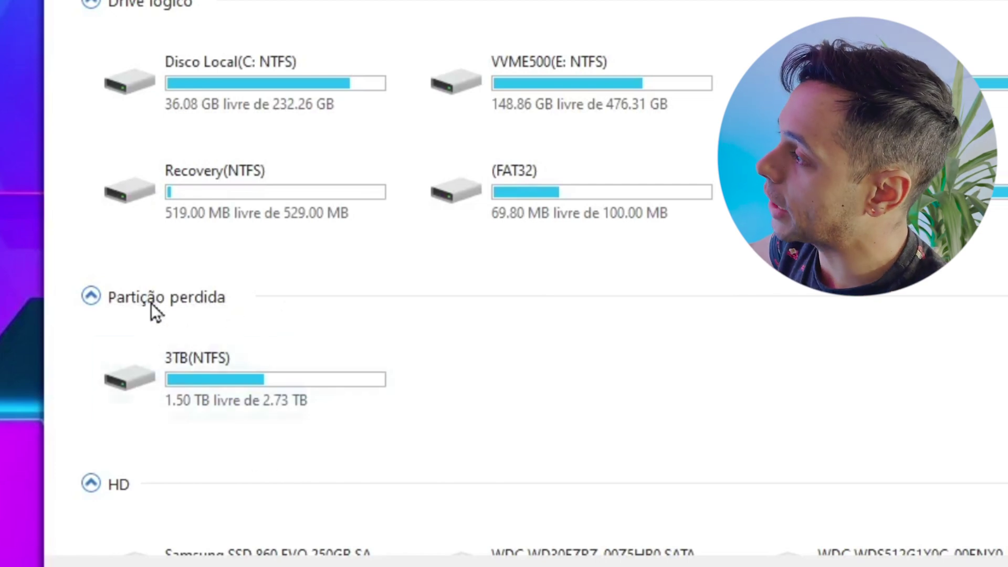
pyautogui.click(302, 403)
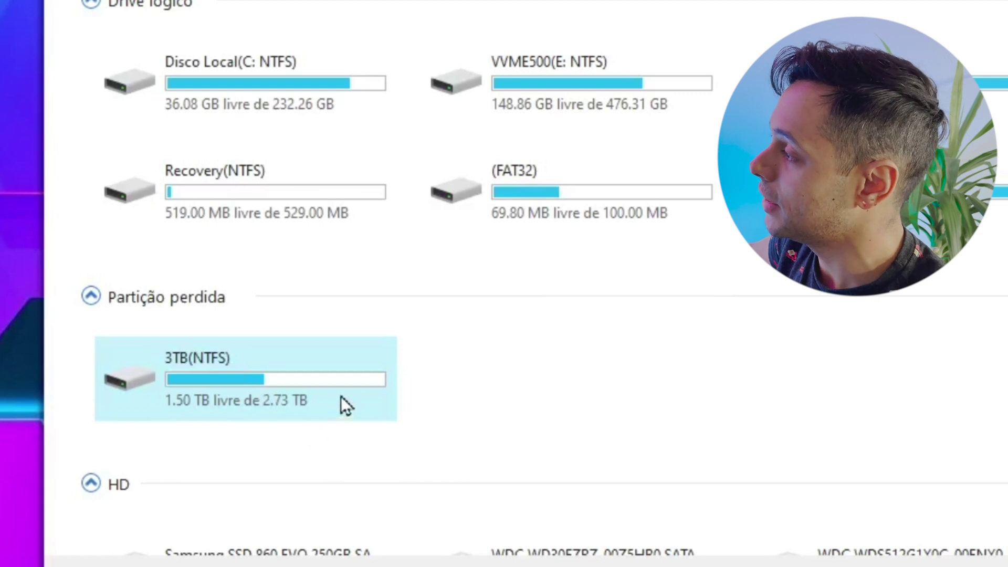
pyautogui.moveTo(341, 395)
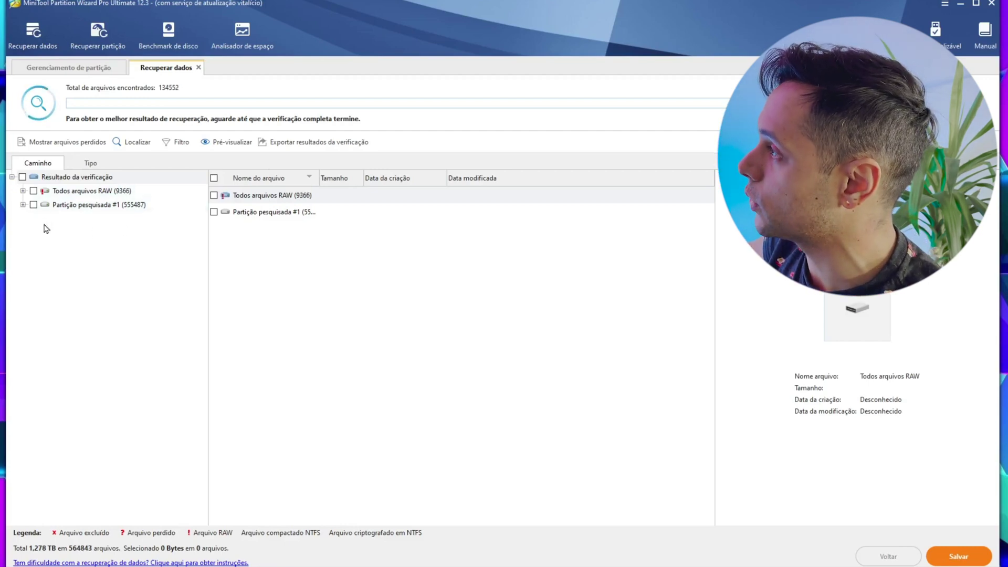
# Expand the RAW files group and the (NTFS)2.73 TB folder tree of Partição pesquisada #1 in the scan results.
pyautogui.click(22, 190)
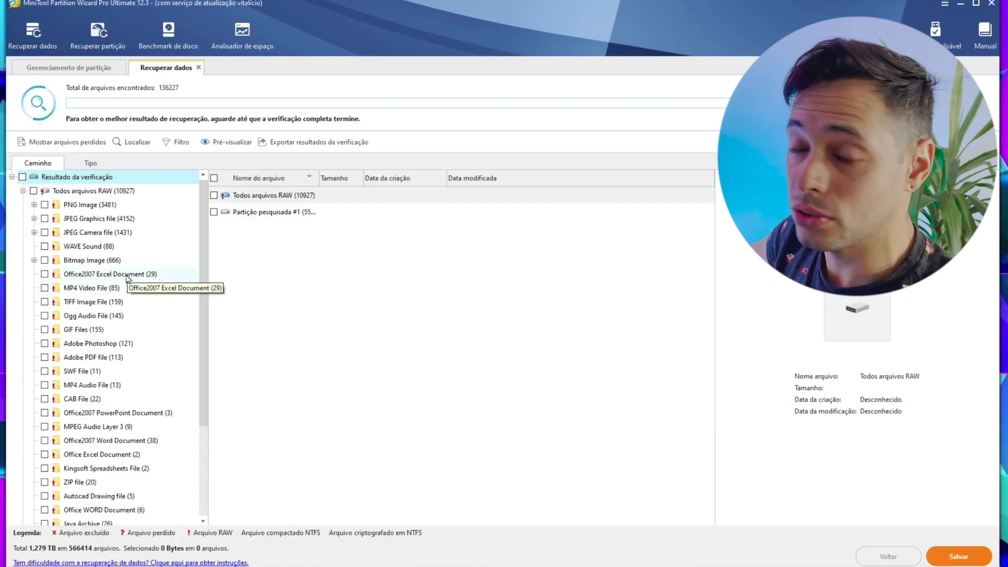
pyautogui.click(12, 177)
pyautogui.click(12, 177)
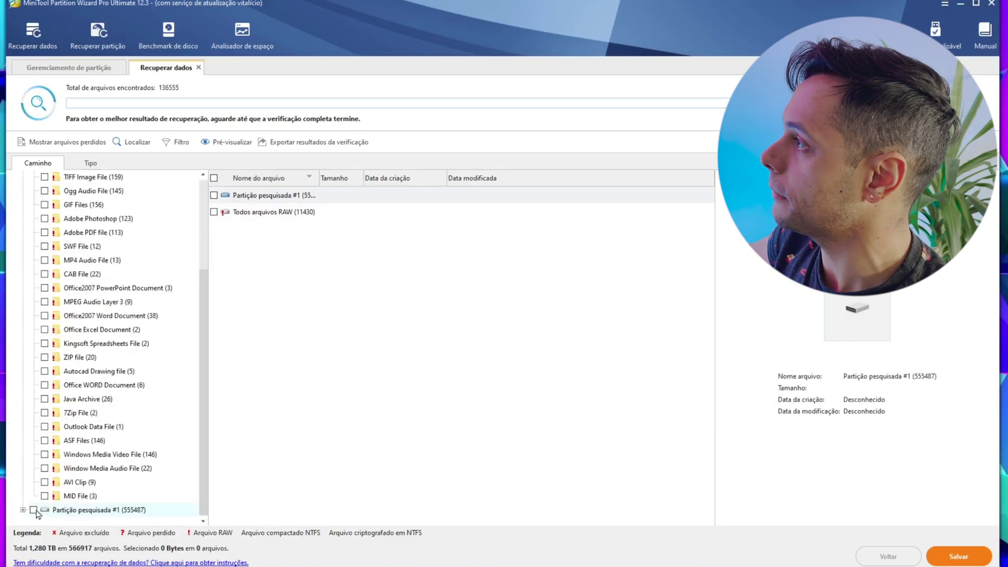
pyautogui.click(23, 510)
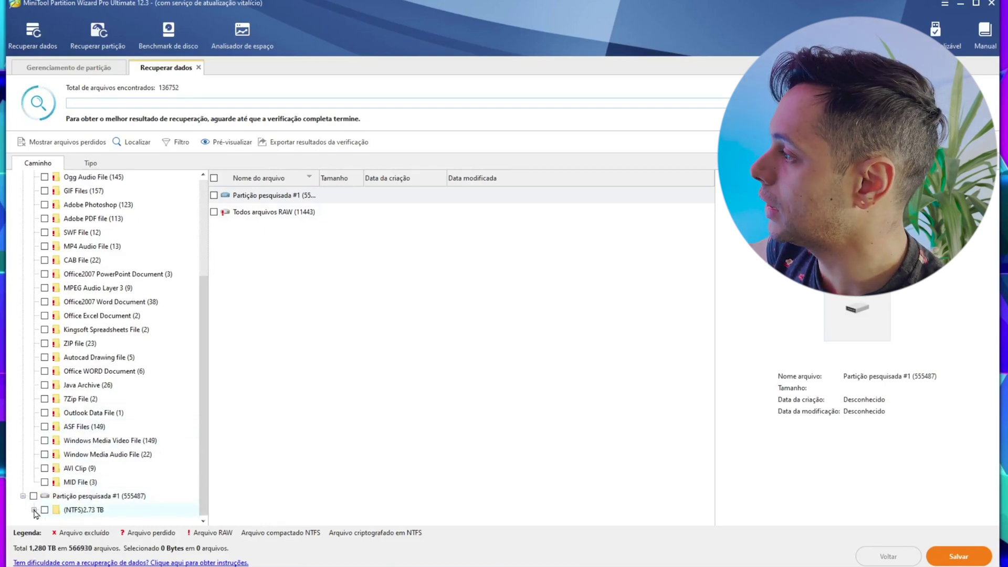
pyautogui.click(34, 510)
pyautogui.scroll(-8, 134, 209)
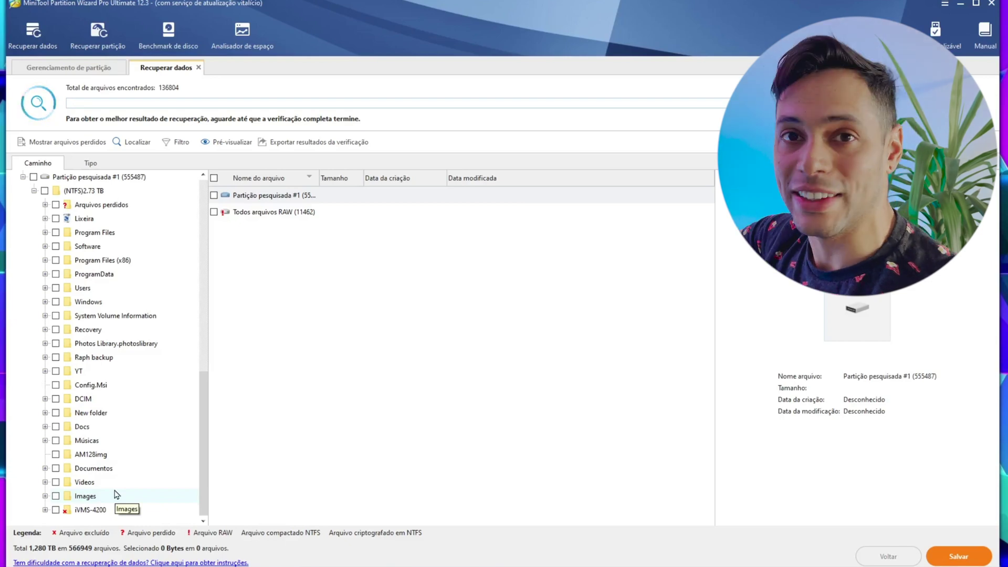
# Open the Photos folder inside Images on the found partition and preview IMG_9049.JPG and IMG_9050.JPG.
pyautogui.click(155, 179)
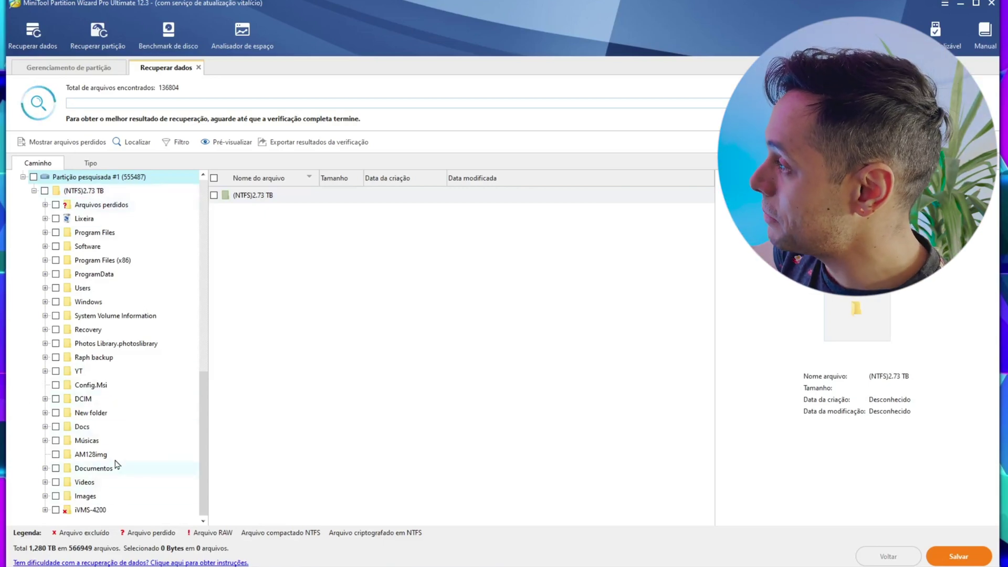
pyautogui.click(103, 501)
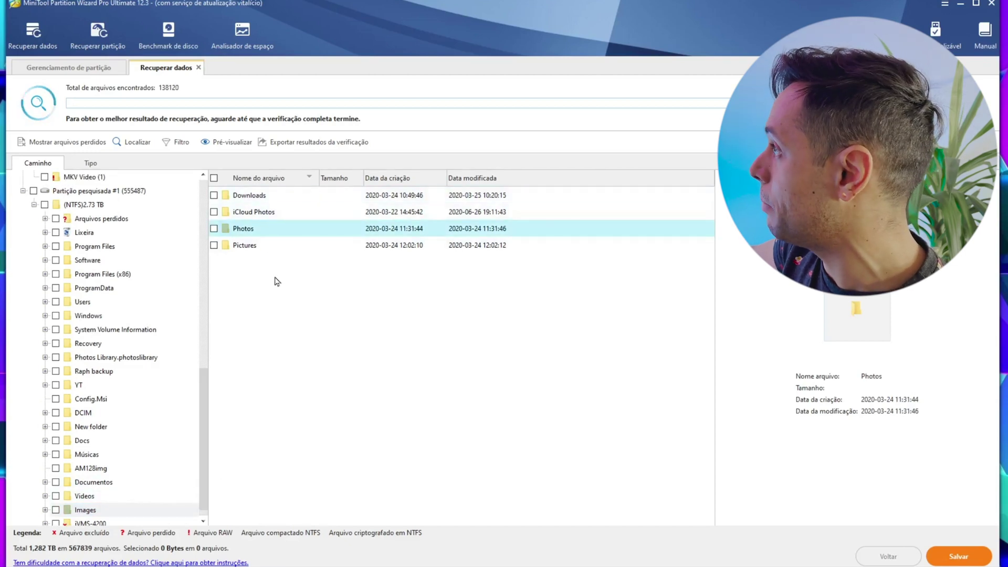
pyautogui.doubleClick(246, 229)
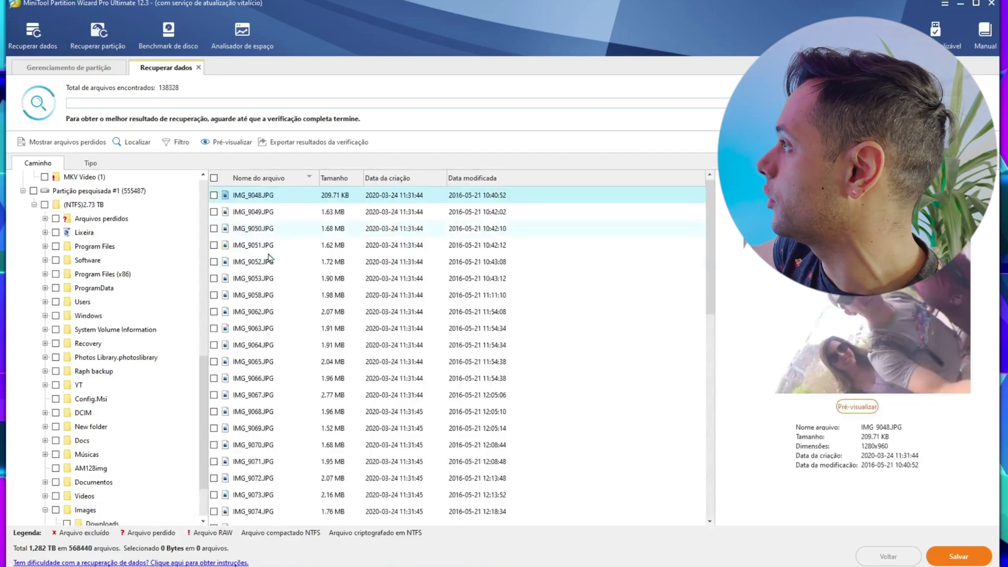
pyautogui.click(264, 215)
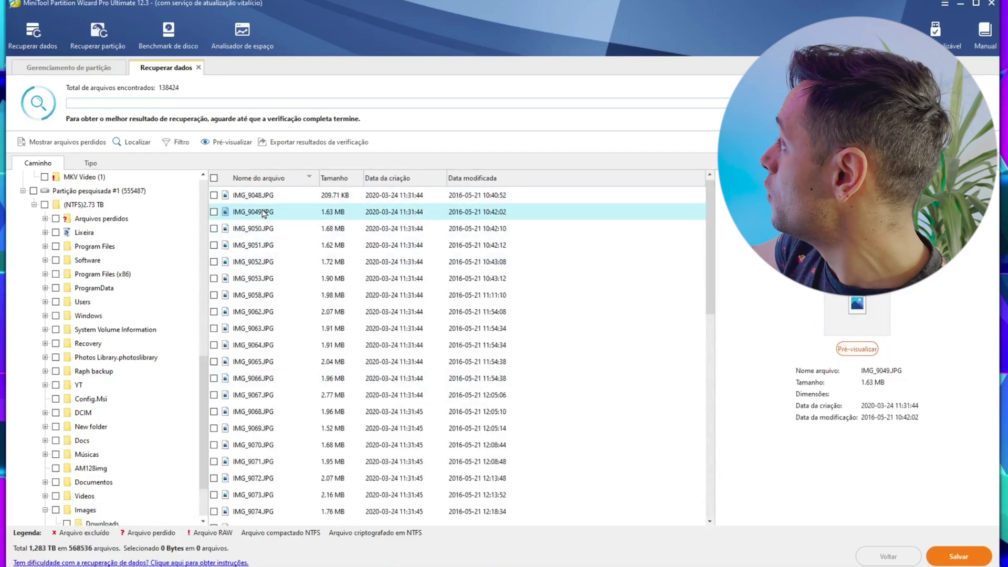
pyautogui.click(265, 227)
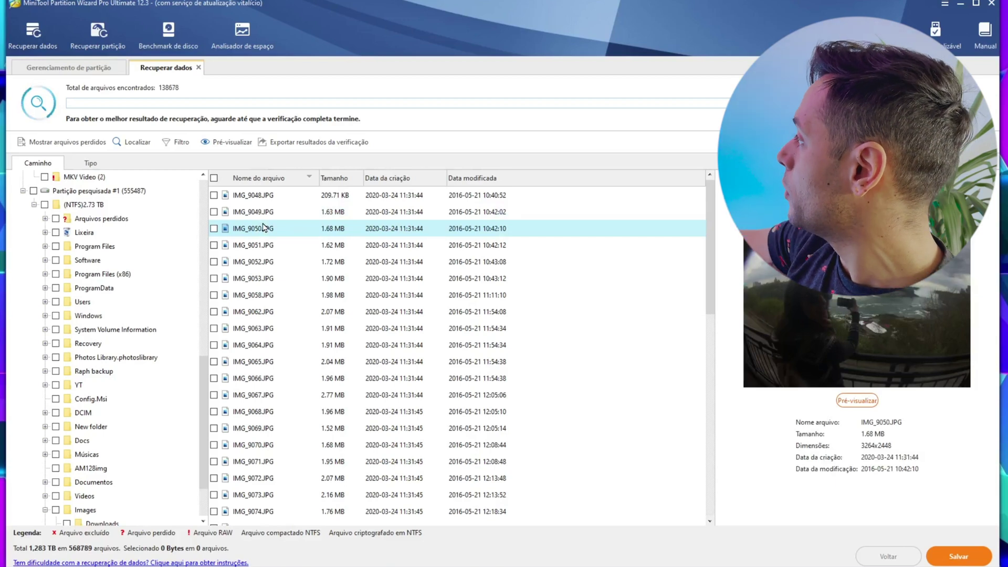
# Preview IMG_9051.JPG and mark IMG_9048.JPG, IMG_9049.JPG, IMG_9050.JPG and IMG_9051.JPG for recovery.
pyautogui.click(267, 243)
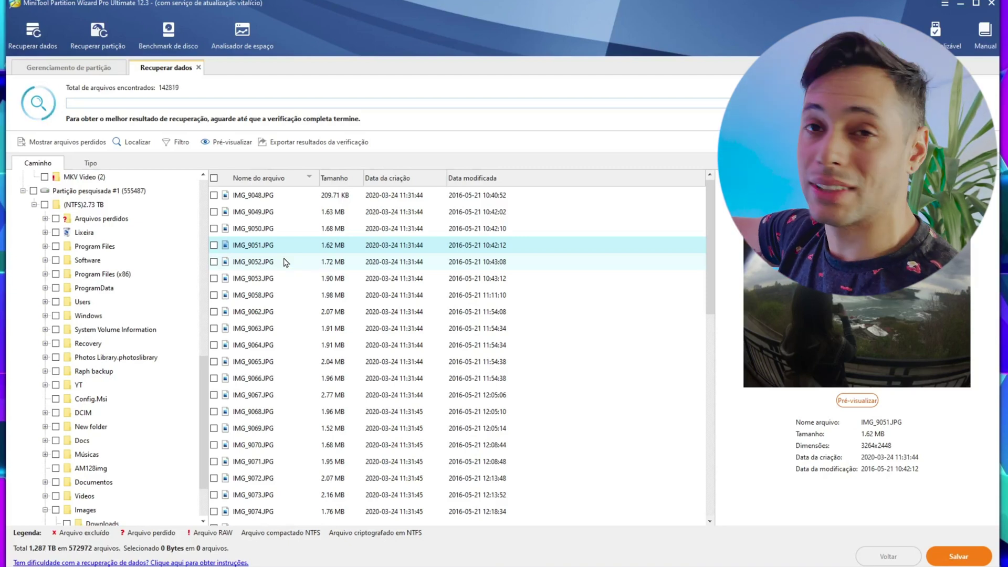
pyautogui.click(214, 194)
pyautogui.keyDown('shift'); pyautogui.click(214, 228); pyautogui.keyUp('shift')
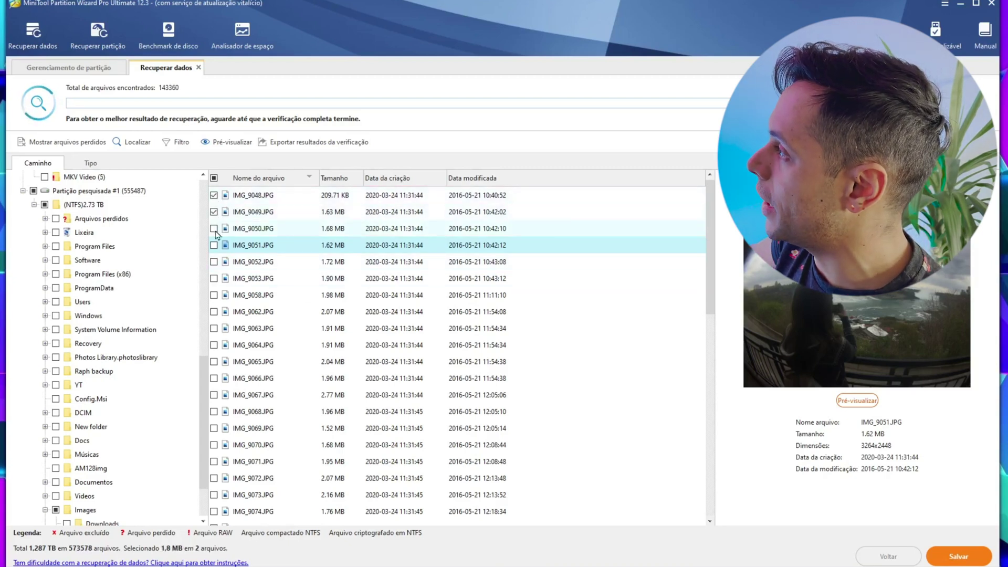
pyautogui.click(214, 245)
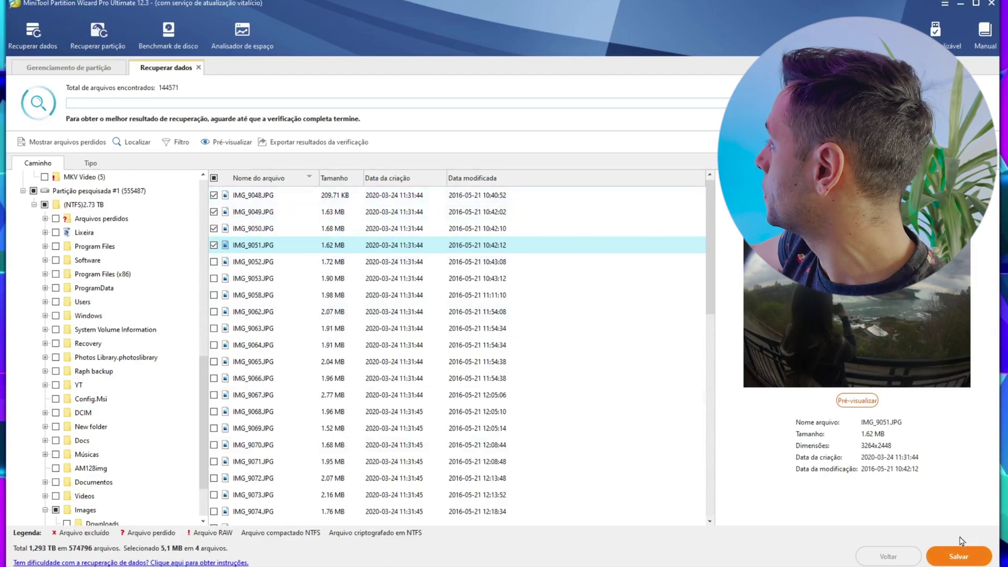
# Save the marked photos to the VVME500 (E:) drive.
pyautogui.click(969, 558)
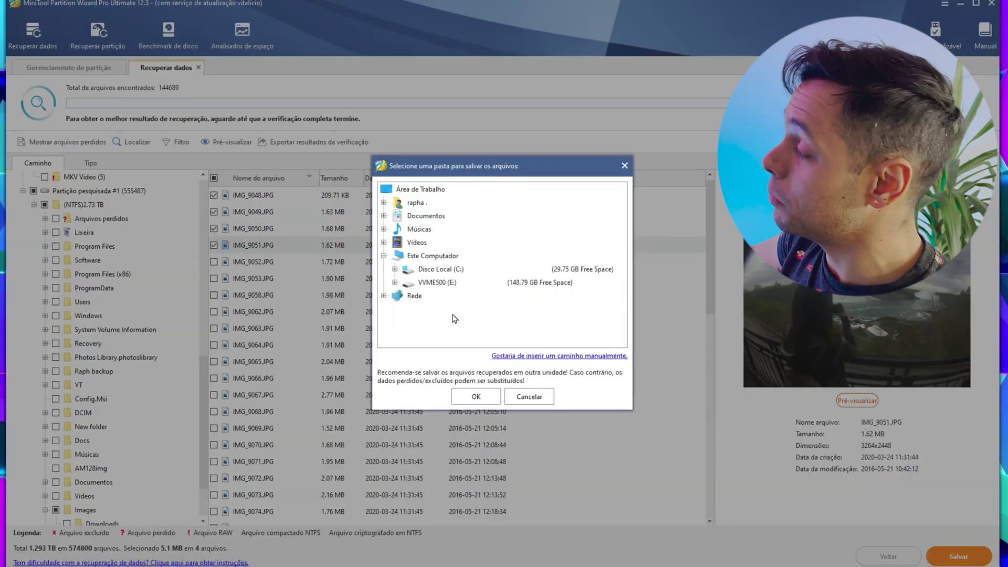
pyautogui.click(439, 282)
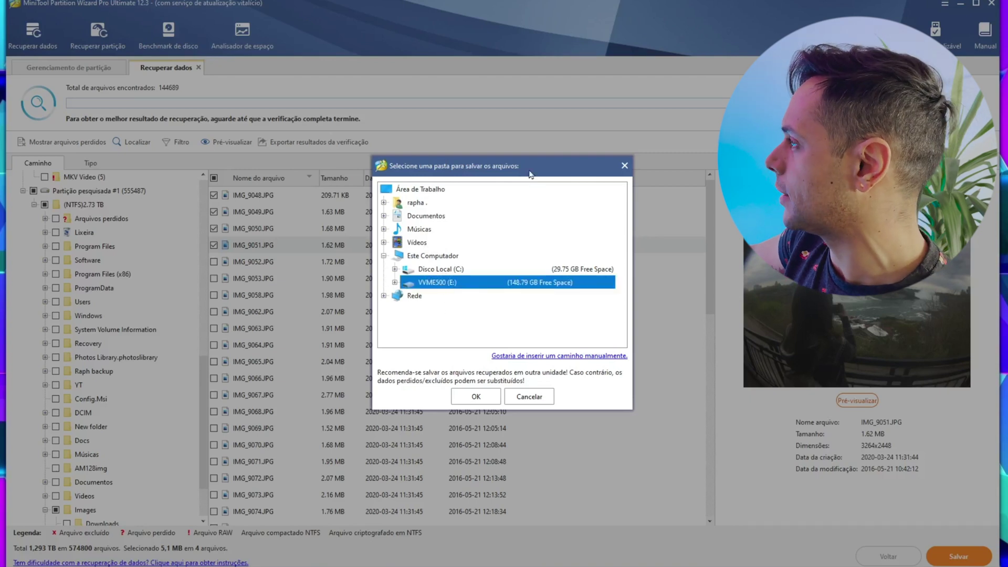
pyautogui.click(494, 395)
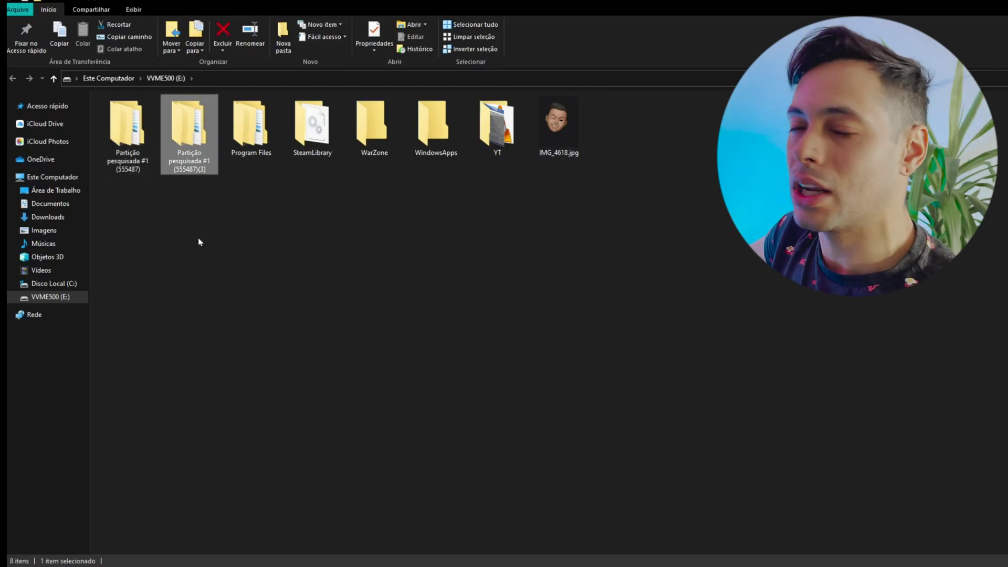
# In File Explorer, open the Images > Photos folder inside (NTFS)2.73 TB of the recovered Partição pesquisada #1 (555487) folder on E:.
pyautogui.click(142, 250)
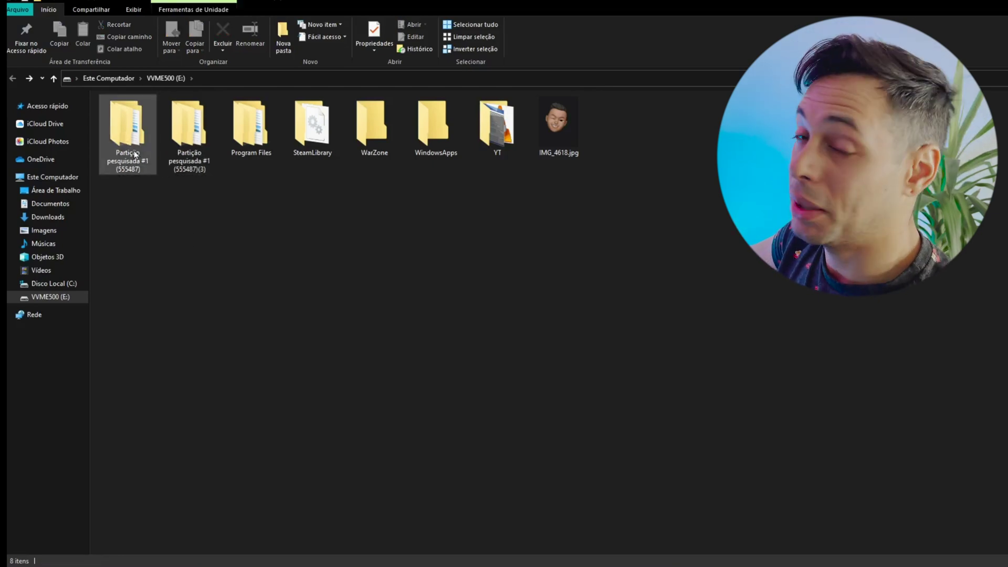
pyautogui.doubleClick(129, 126)
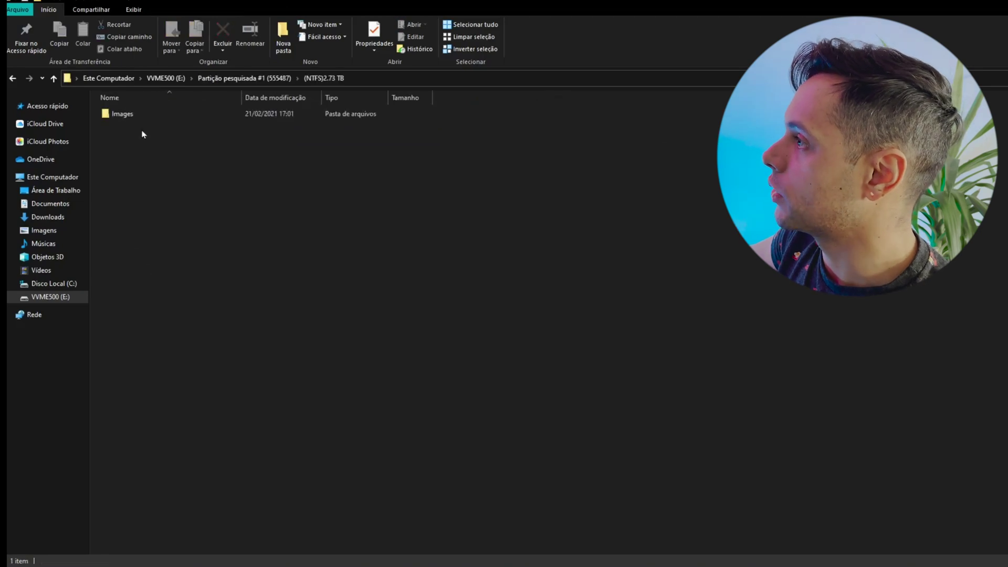
pyautogui.doubleClick(128, 112)
pyautogui.doubleClick(128, 113)
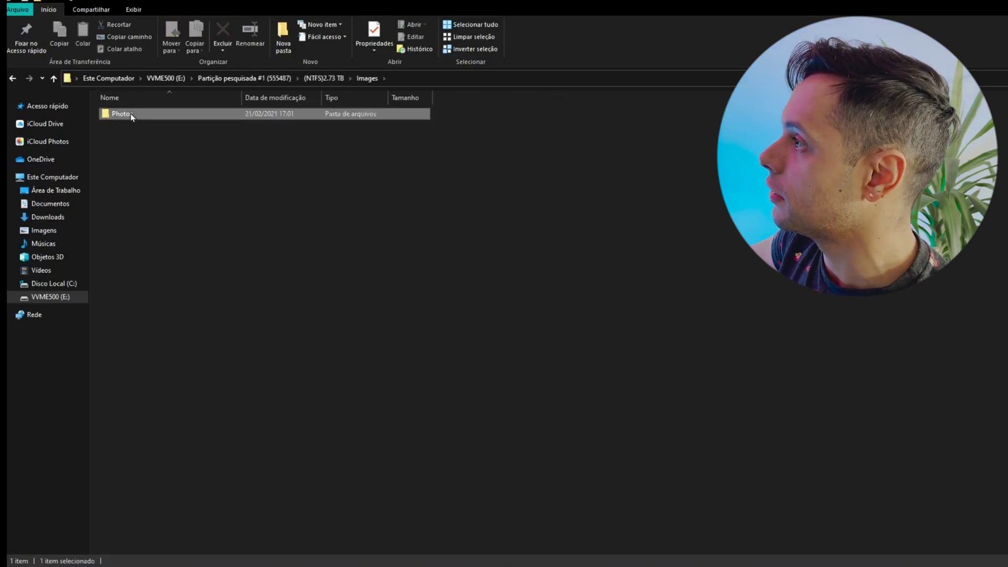
# Open the recovered IMG_9048.JPG in the photo viewer and browse through the photos up to IMG_9051.JPG.
pyautogui.moveTo(120, 188); pyautogui.dragTo(423, 166)
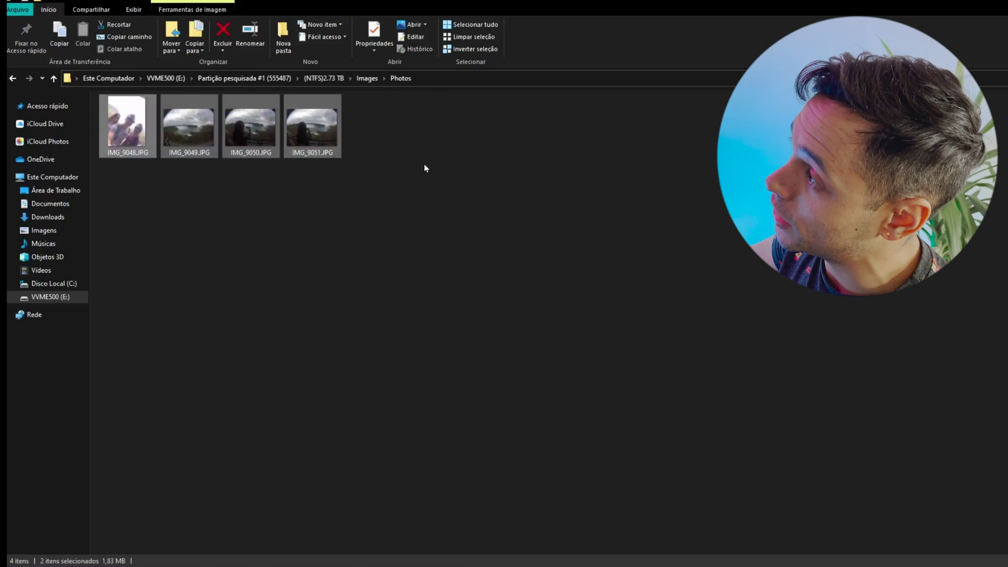
pyautogui.click(127, 132)
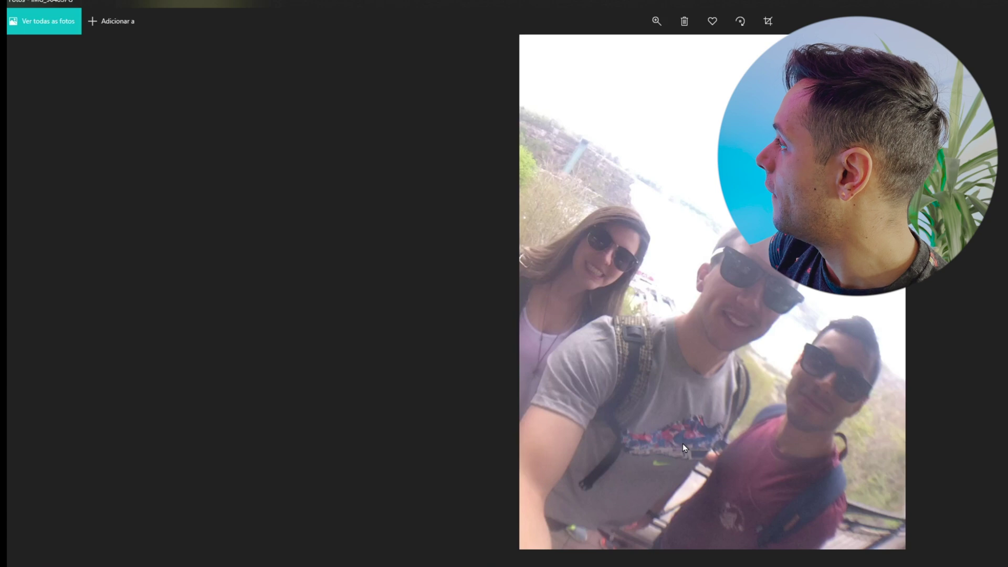
pyautogui.press('Right')
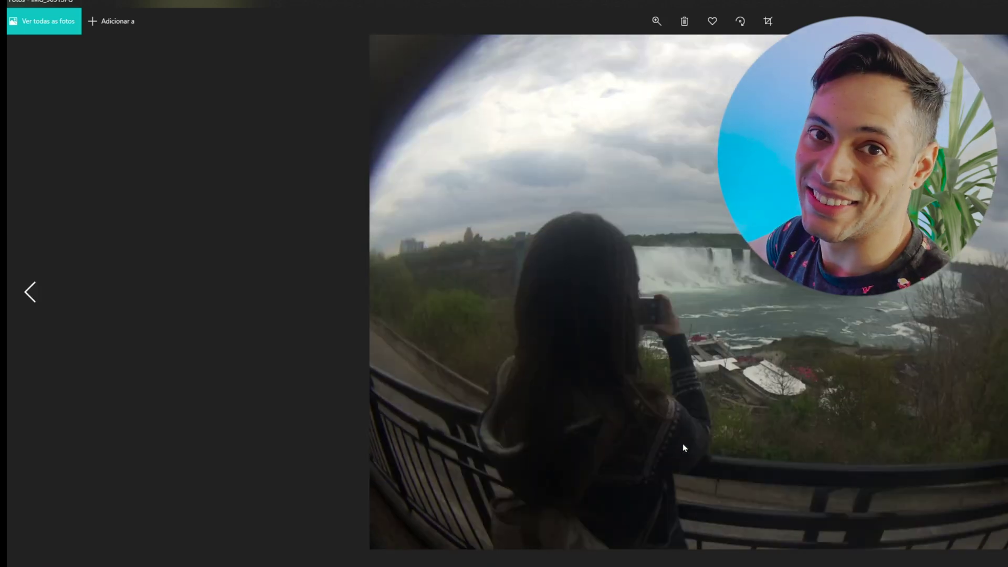